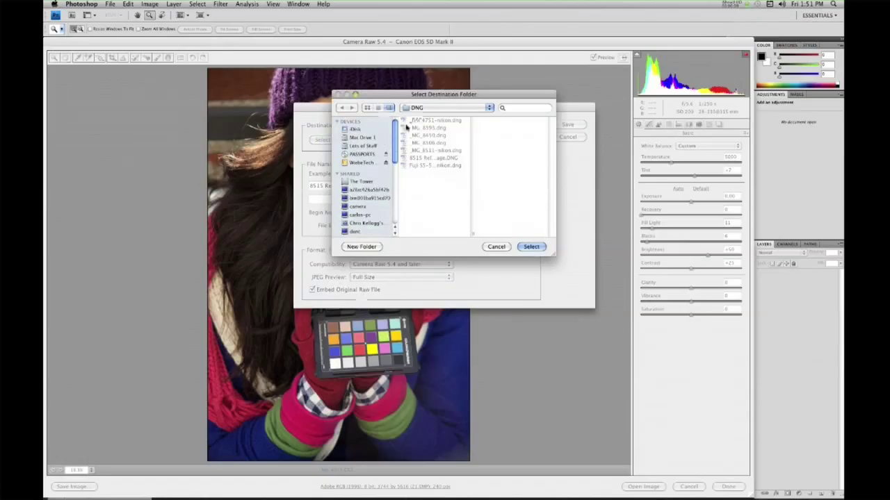
Choose the DNG folder as the destination and save the raw image there as a DNG file
{"action": "left_click", "coordinate": [427, 108]}
{"action": "left_click", "coordinate": [427, 109]}
{"action": "left_click", "coordinate": [530, 247]}
{"action": "left_click", "coordinate": [567, 124]}
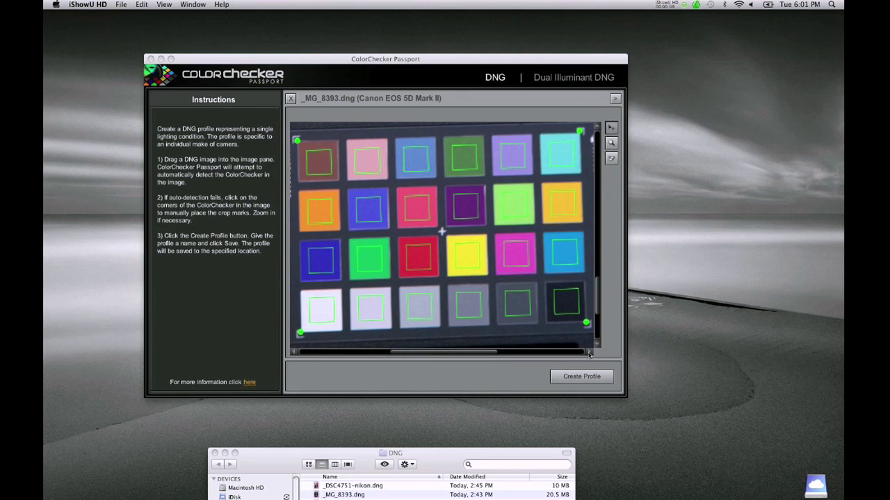
Create a camera profile from the detected ColorChecker in _MG_8393.dng and save it as dalight.dcp in CameraProfiles
{"action": "left_click", "coordinate": [573, 384]}
{"action": "left_click", "coordinate": [573, 379]}
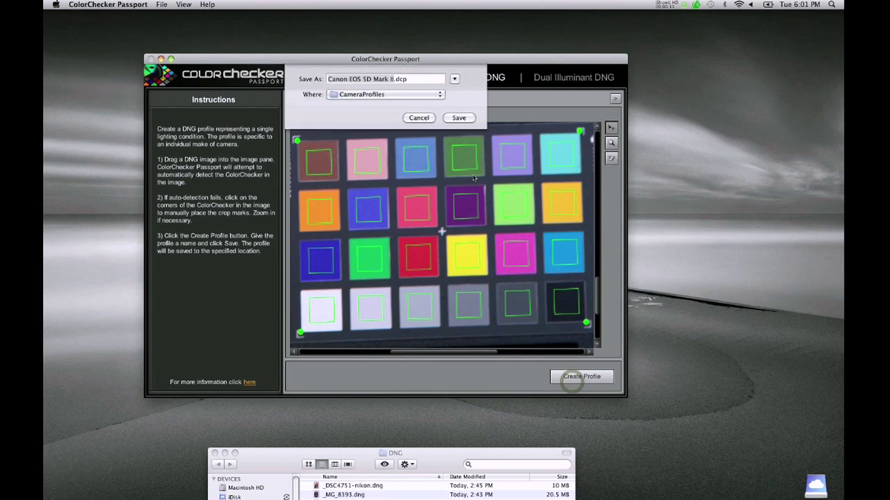
{"action": "type", "text": "da"}
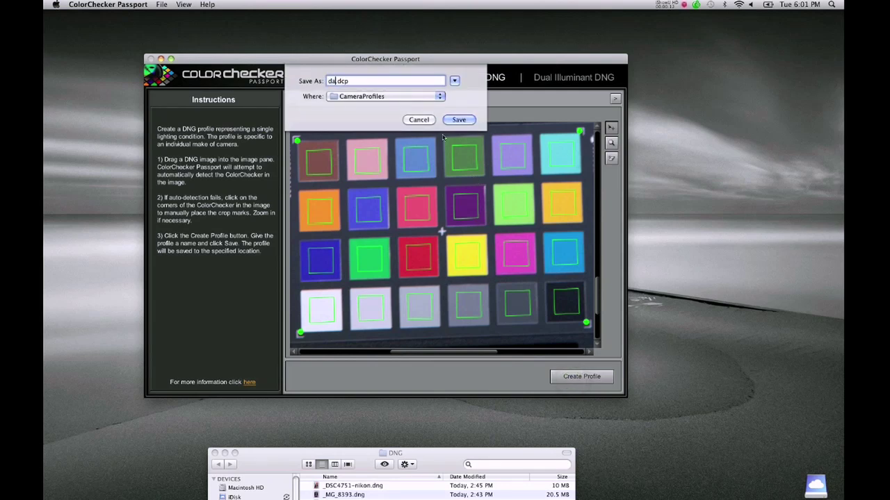
{"action": "type", "text": "light"}
{"action": "key", "text": "Return"}
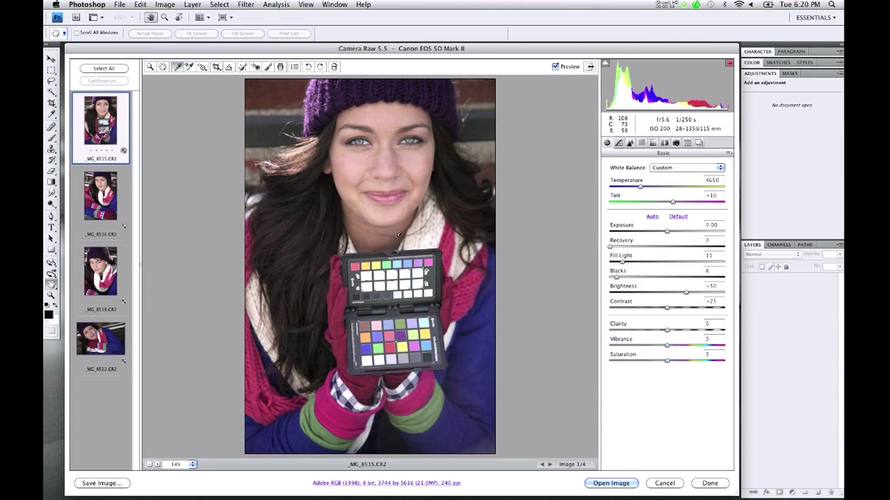
Set _MG_8515.CR2's white balance from the chart's light gray patch and synchronize only White Balance across all four images
{"action": "left_click", "coordinate": [376, 360]}
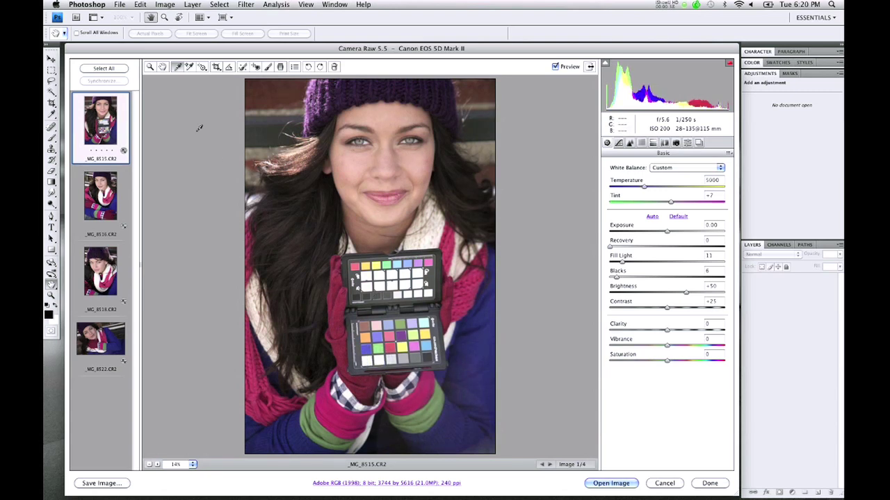
{"action": "left_click", "coordinate": [104, 69]}
{"action": "left_click", "coordinate": [104, 69]}
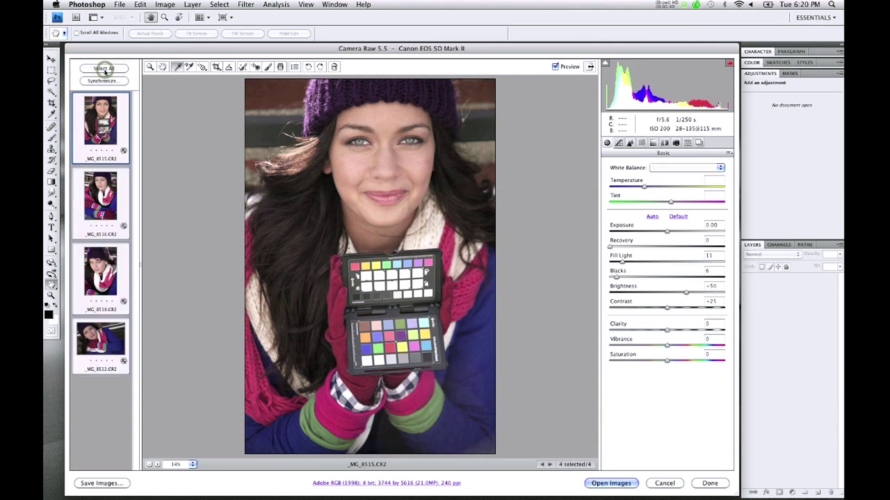
{"action": "left_click", "coordinate": [103, 81]}
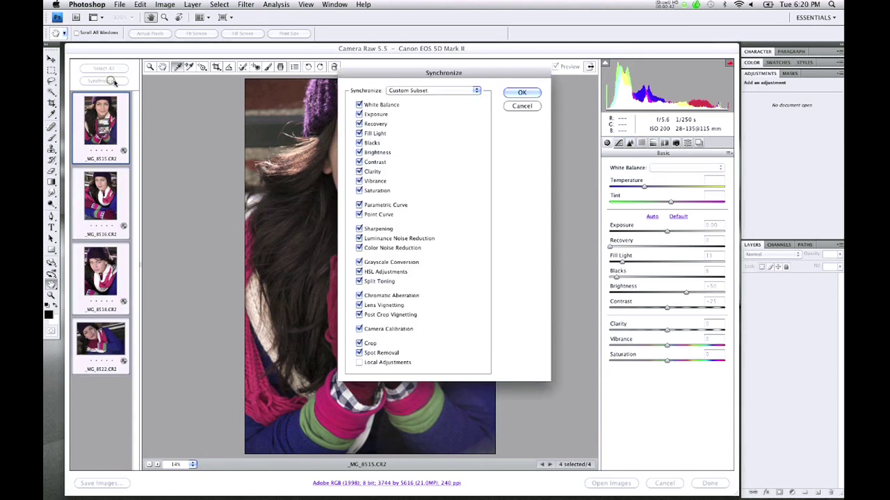
{"action": "left_click", "coordinate": [409, 91]}
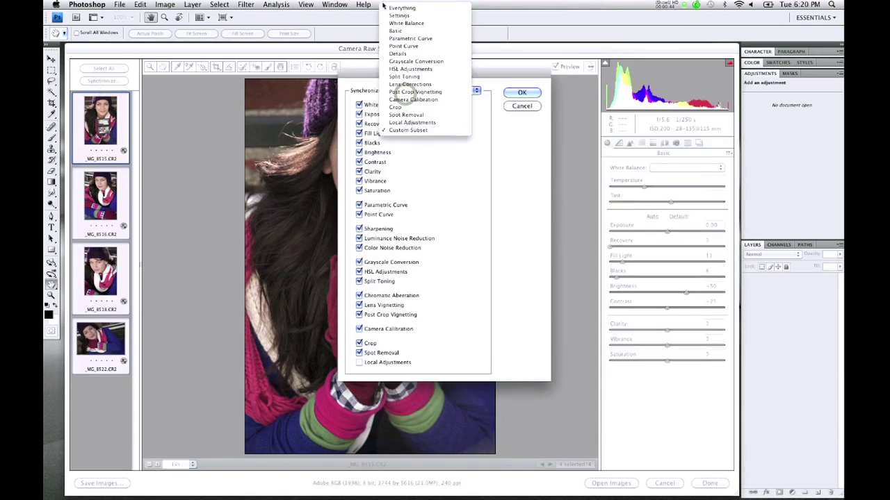
{"action": "left_click", "coordinate": [394, 23]}
{"action": "left_click", "coordinate": [518, 91]}
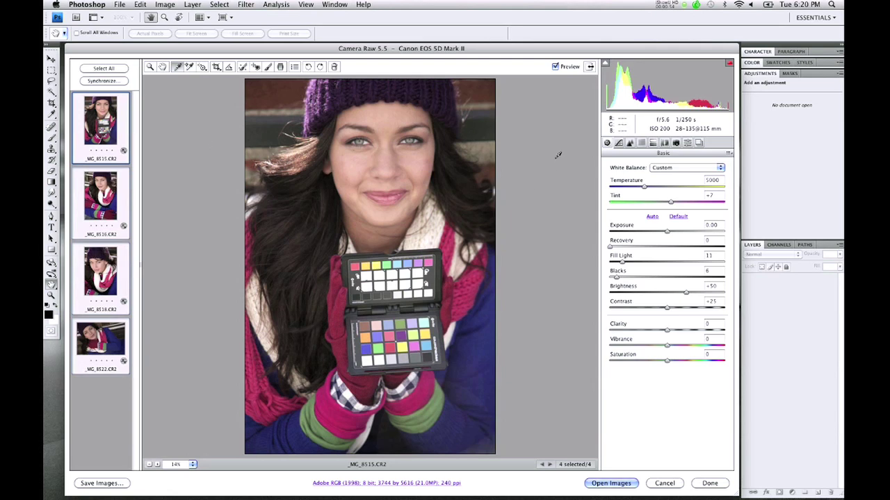
Apply the dalight camera profile to all selected images in Camera Calibration
{"action": "left_click", "coordinate": [675, 146]}
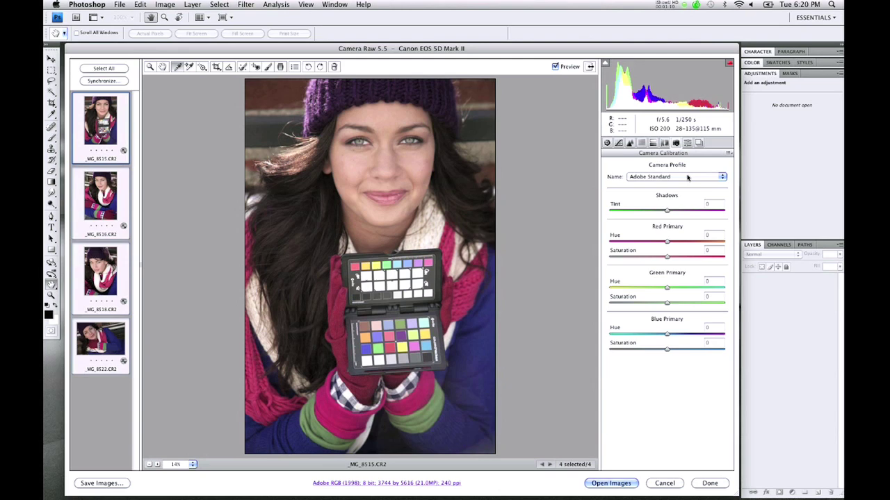
{"action": "left_click", "coordinate": [688, 178]}
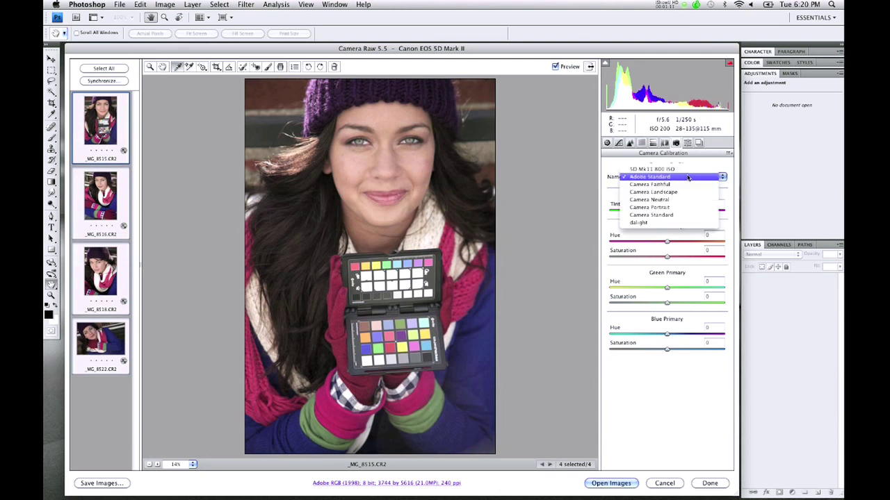
{"action": "left_click", "coordinate": [681, 224]}
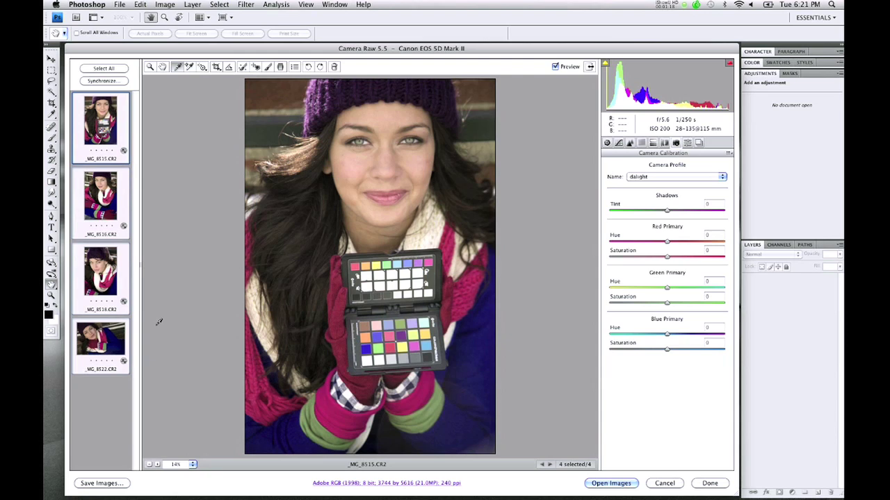
Compare camera profiles on _MG_8522.CR2 by switching to Adobe Standard and back to dalight
{"action": "left_click", "coordinate": [101, 339]}
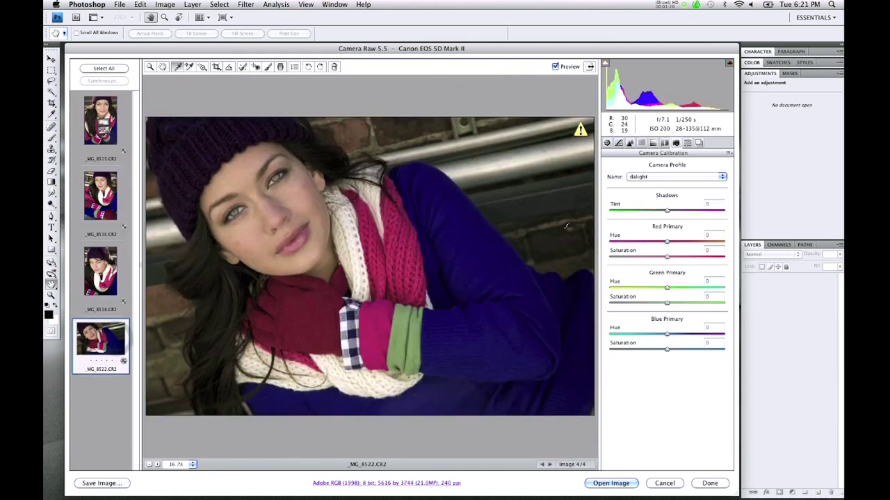
{"action": "left_click", "coordinate": [670, 178]}
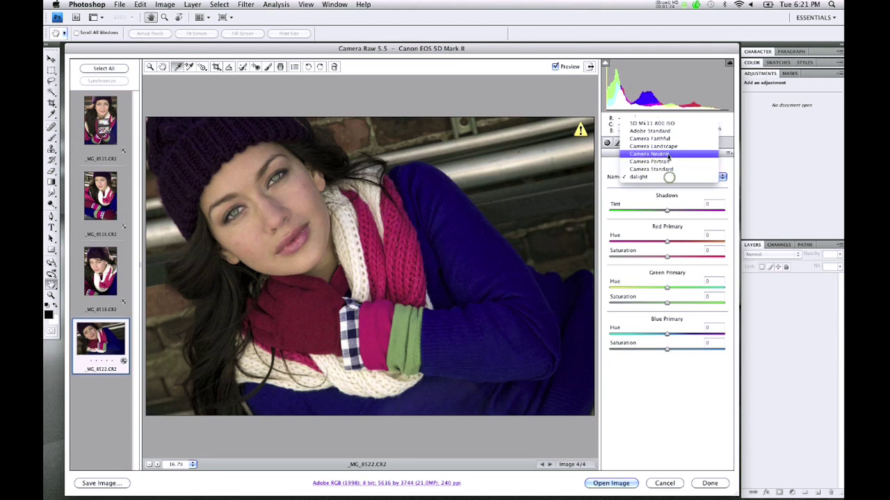
{"action": "left_click", "coordinate": [660, 130]}
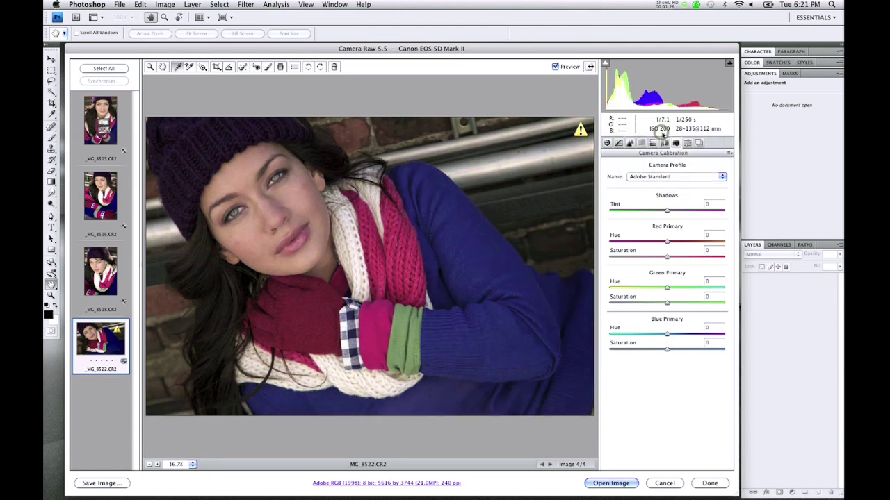
{"action": "left_click", "coordinate": [665, 175]}
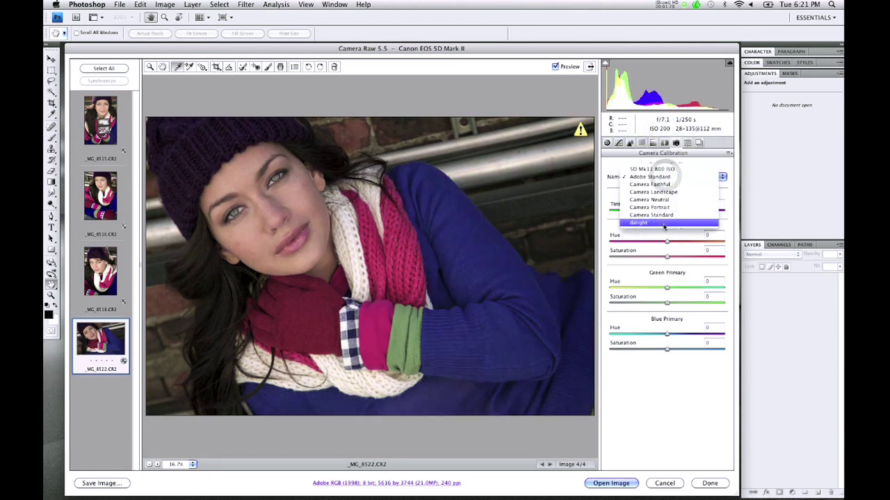
{"action": "left_click", "coordinate": [664, 223]}
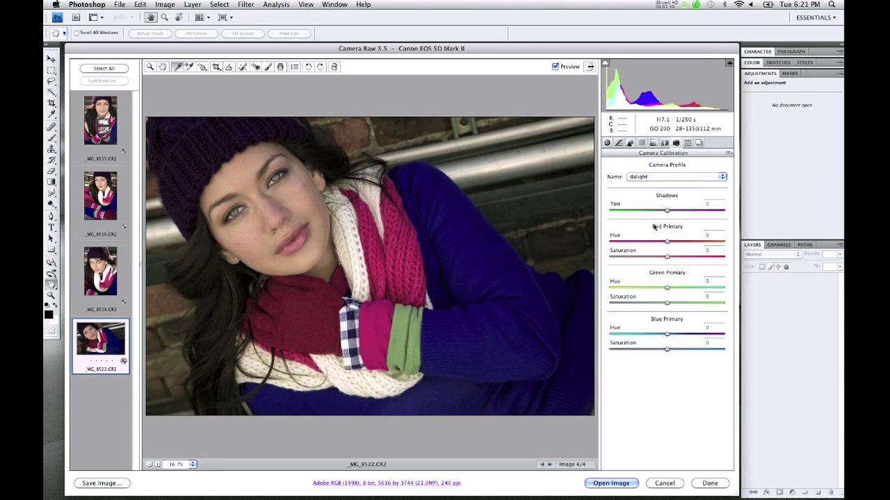
Select all four images and synchronize Everything from _MG_8522.CR2 to them
{"action": "left_click", "coordinate": [109, 71]}
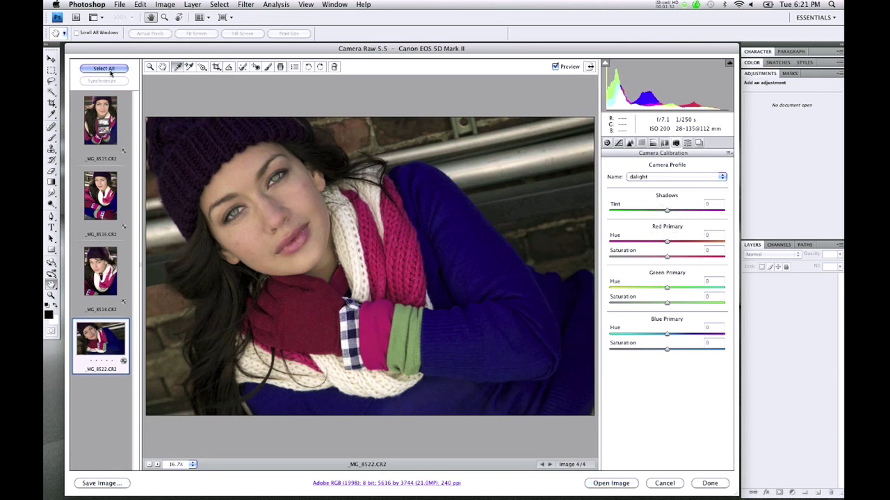
{"action": "left_click", "coordinate": [102, 80]}
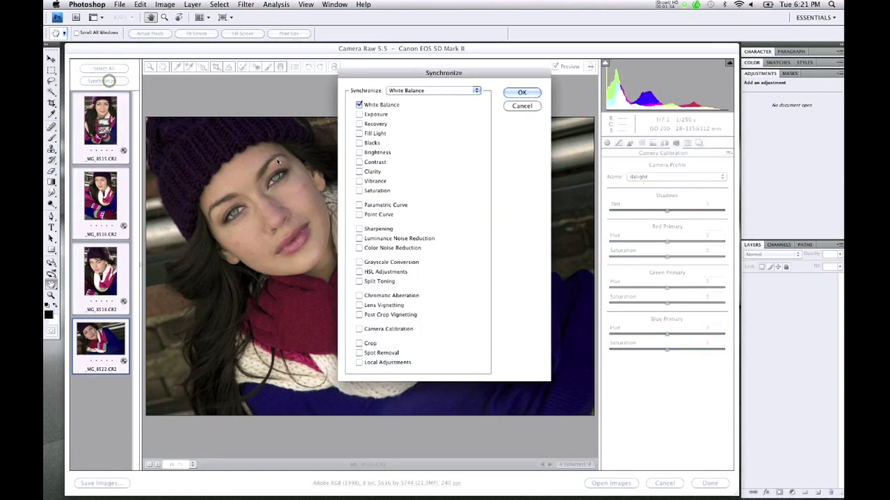
{"action": "left_click", "coordinate": [426, 95]}
{"action": "left_click", "coordinate": [409, 77]}
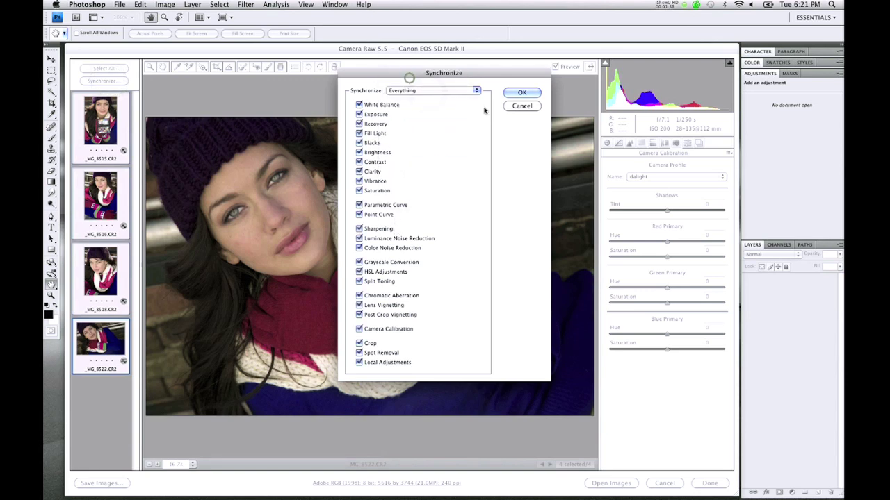
{"action": "left_click", "coordinate": [521, 92]}
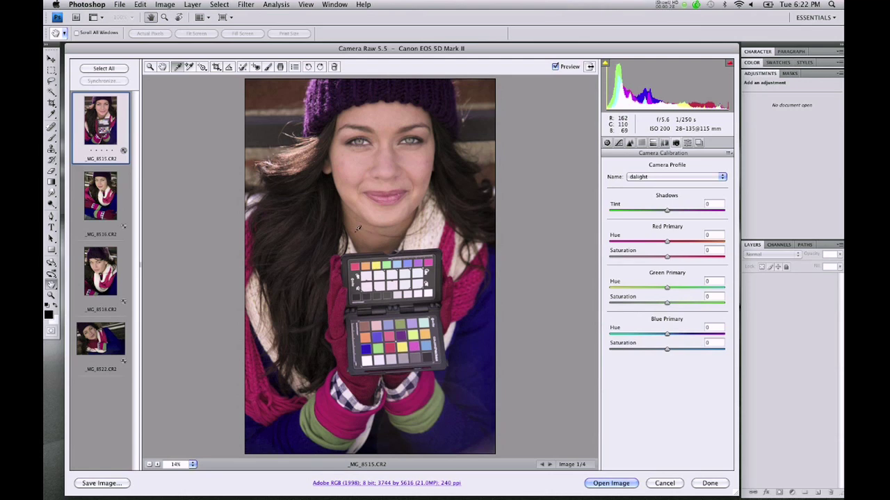
Select all four images and synchronize the Custom Subset of settings from _MG_8515.CR2, leaving out Local Adjustments
{"action": "left_click", "coordinate": [113, 72]}
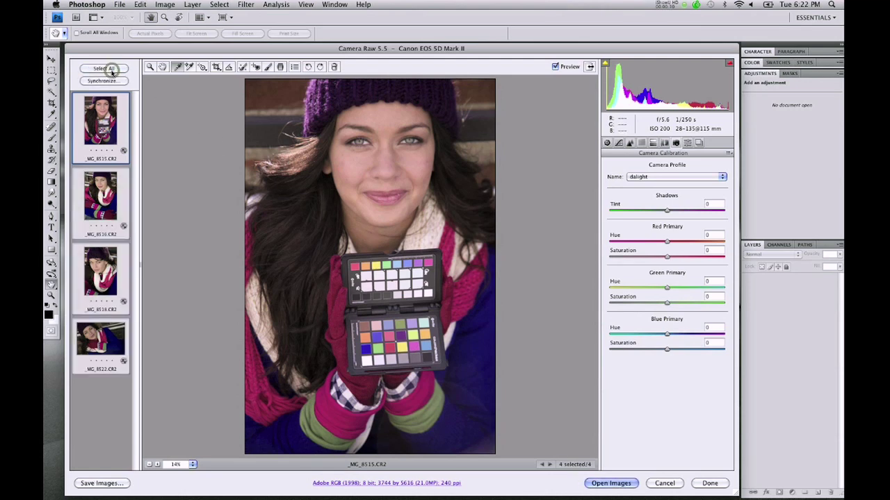
{"action": "left_click", "coordinate": [102, 80]}
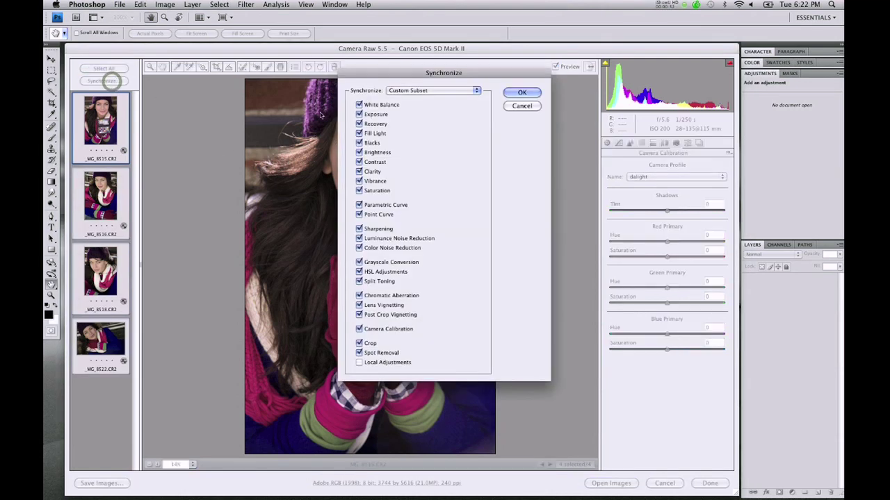
{"action": "left_click", "coordinate": [521, 92]}
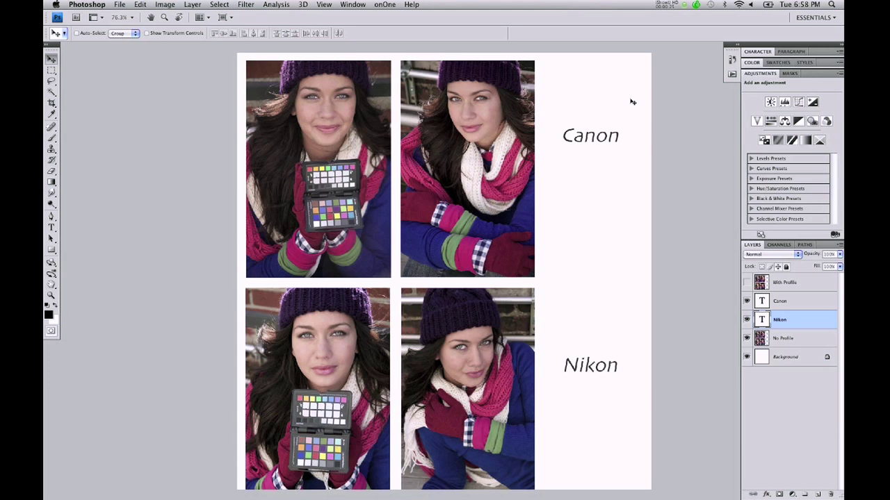
Show the With Profile layer in the Canon and Nikon comparison document
{"action": "left_click", "coordinate": [746, 283]}
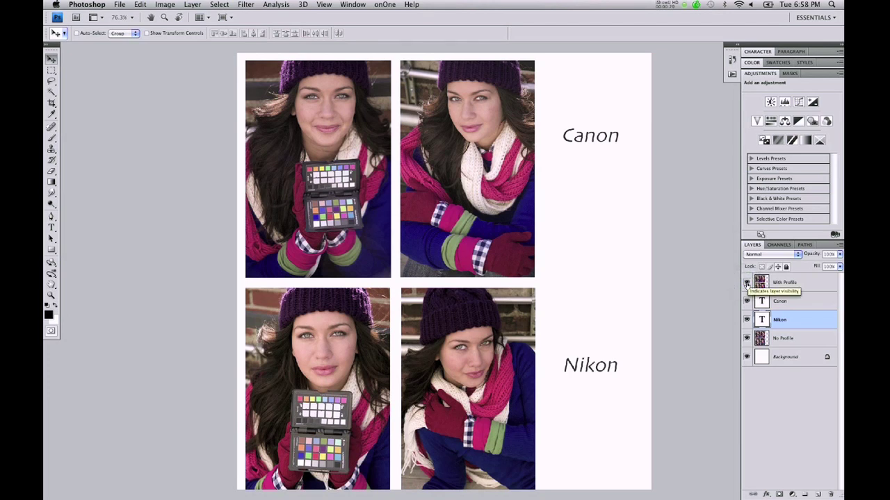